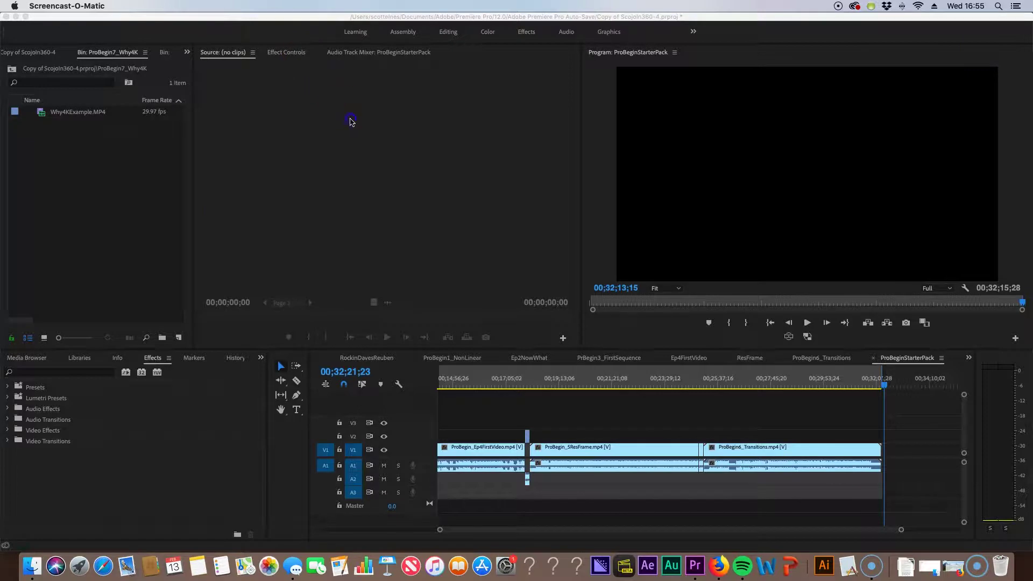
Create a new DSLR 1080p30 (29.97 fps) sequence named Why4K.
click(219, 41)
click(107, 6)
mouse_move(113, 19)
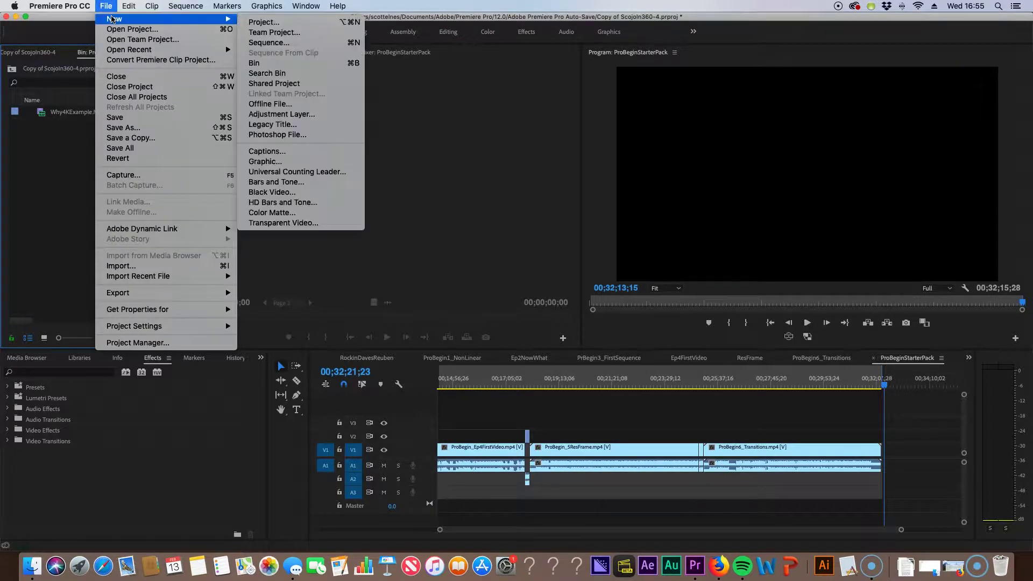
click(269, 43)
click(417, 229)
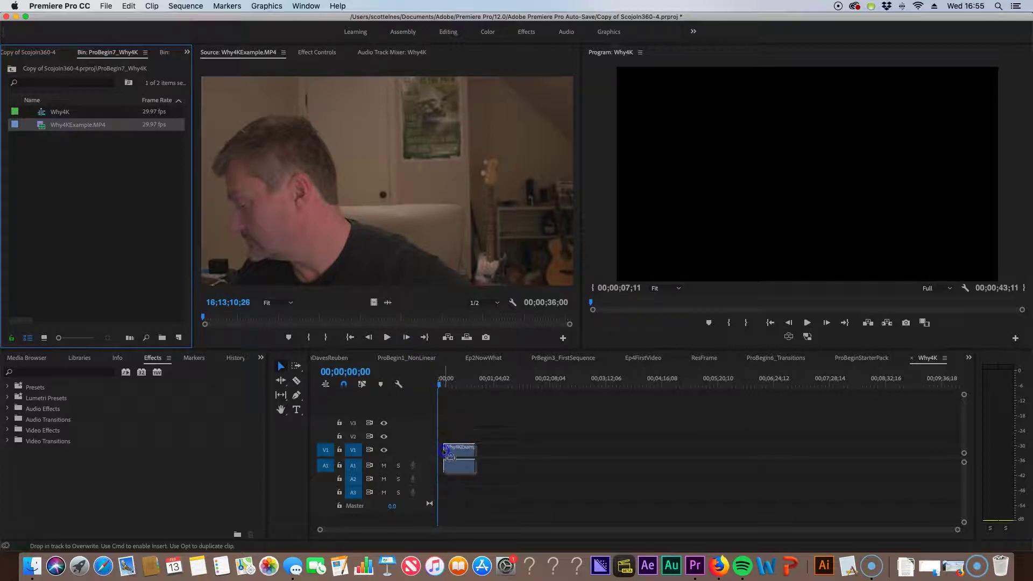
Place Why4KExample.MP4 at the start of V1, keep existing settings, and scrub to 00;00;14;04.
drag(439, 450, 440, 450)
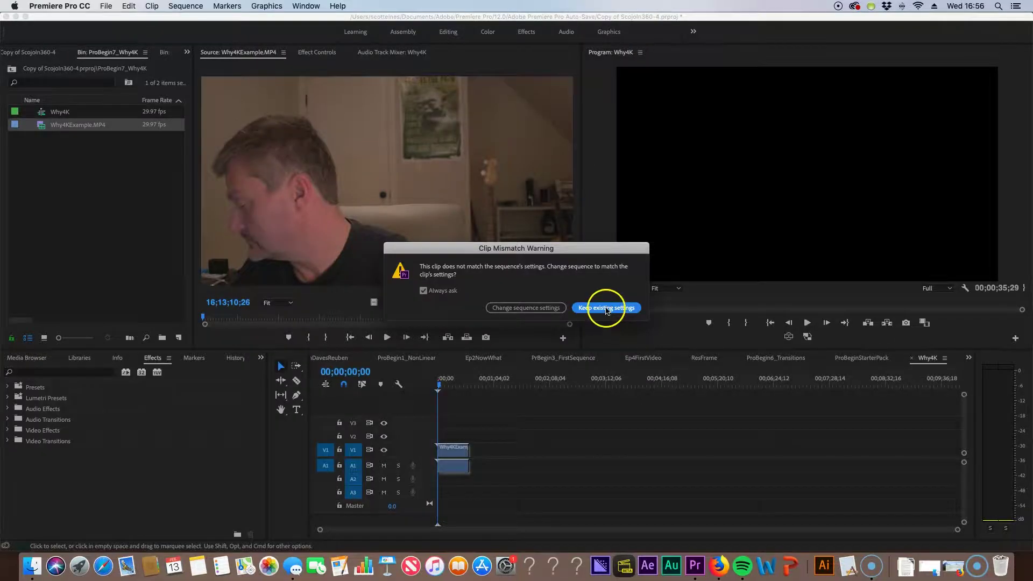
click(606, 309)
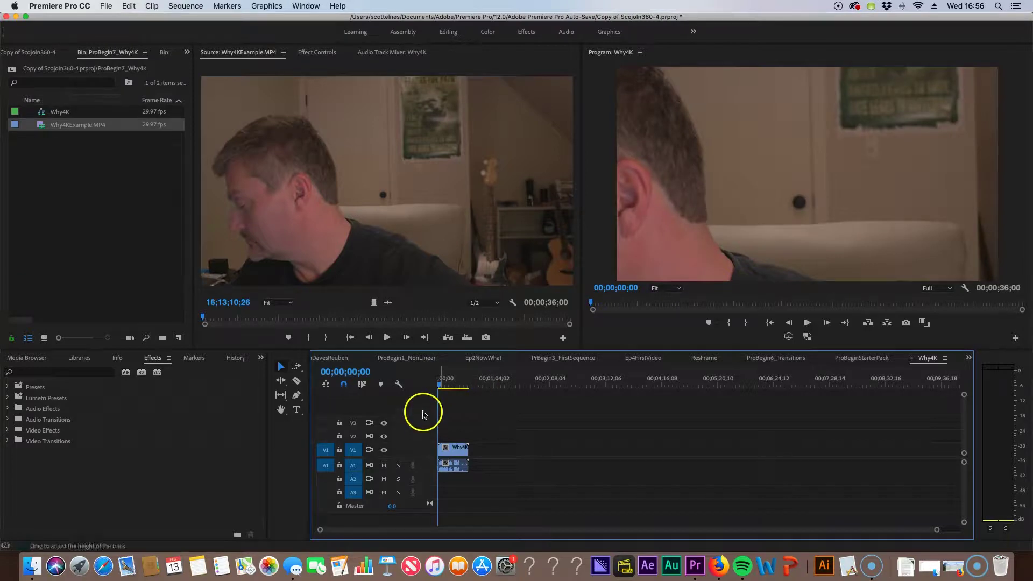
drag(438, 388, 452, 388)
click(452, 419)
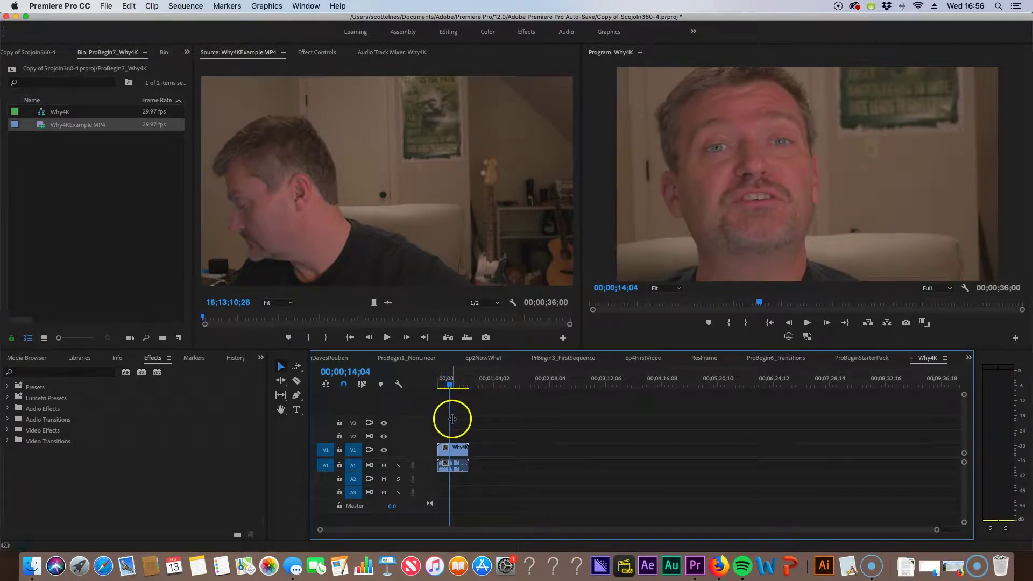
Apply Set to Frame Size to the Why4K clip so the full 4K picture fits.
right_click(457, 453)
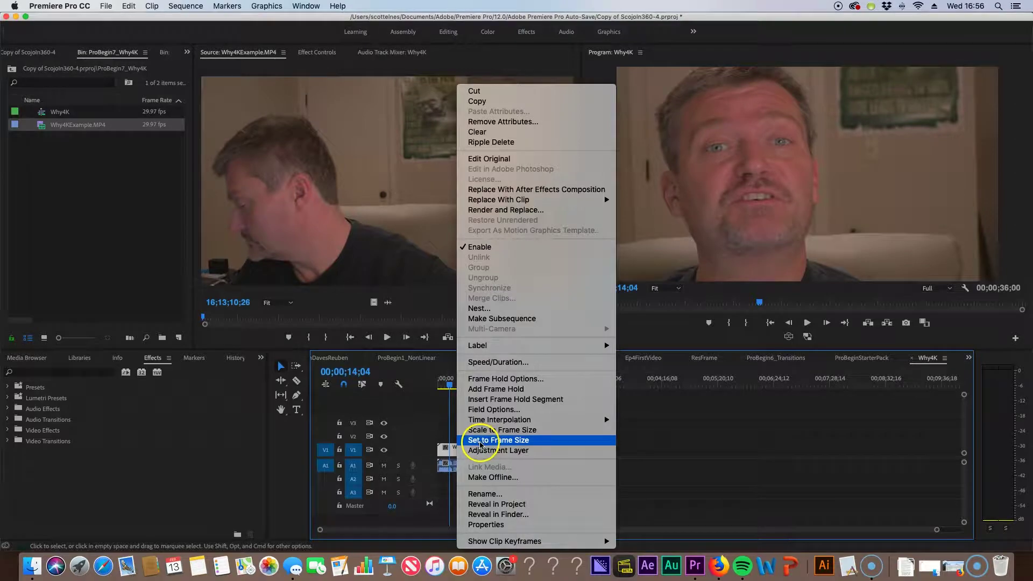
click(480, 441)
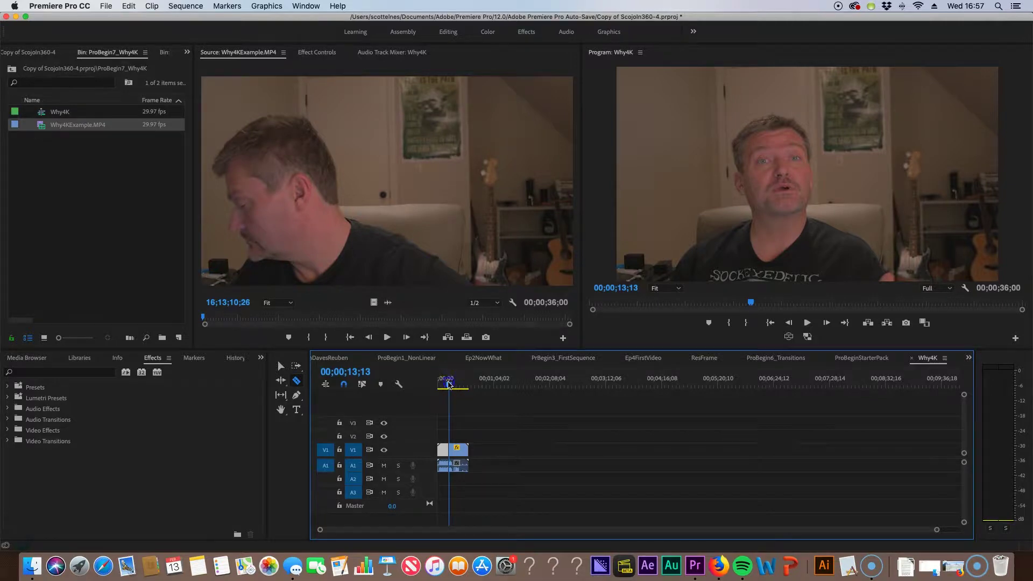
Zoom the timeline in around 00;00;04;09 and return to the Selection tool after the cut.
drag(449, 383, 441, 383)
key(=)
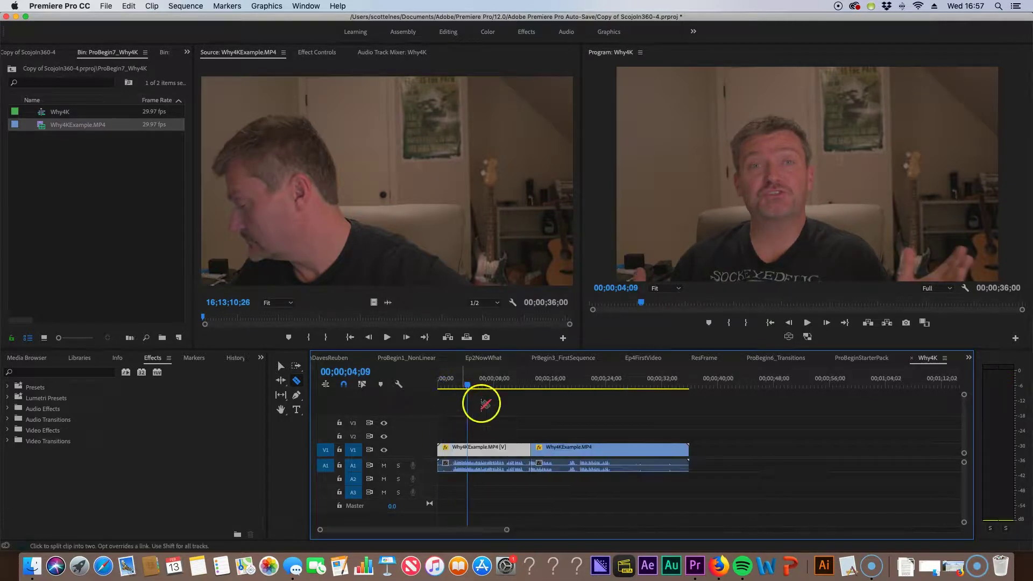
key(=)
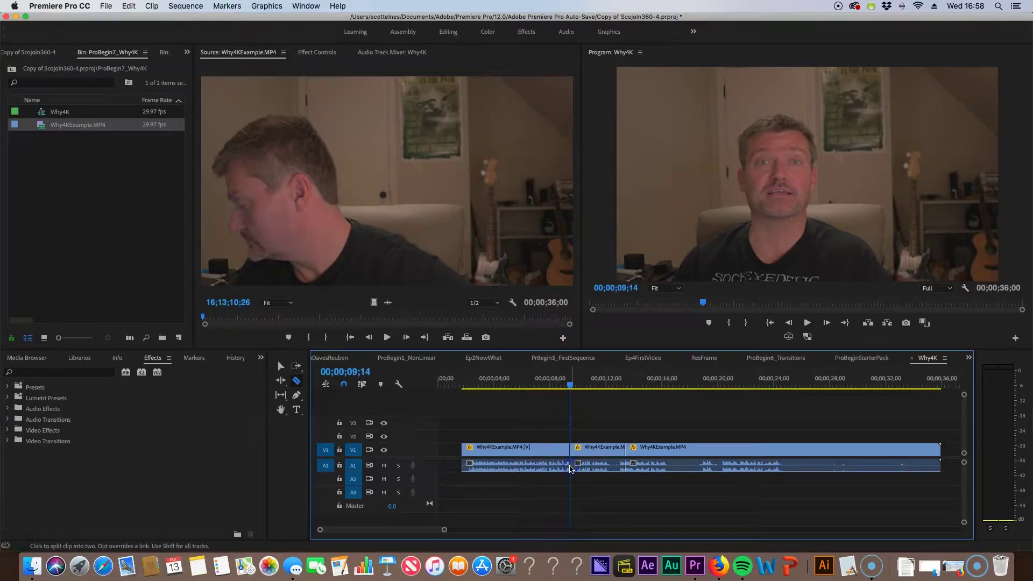
key(v)
click(586, 459)
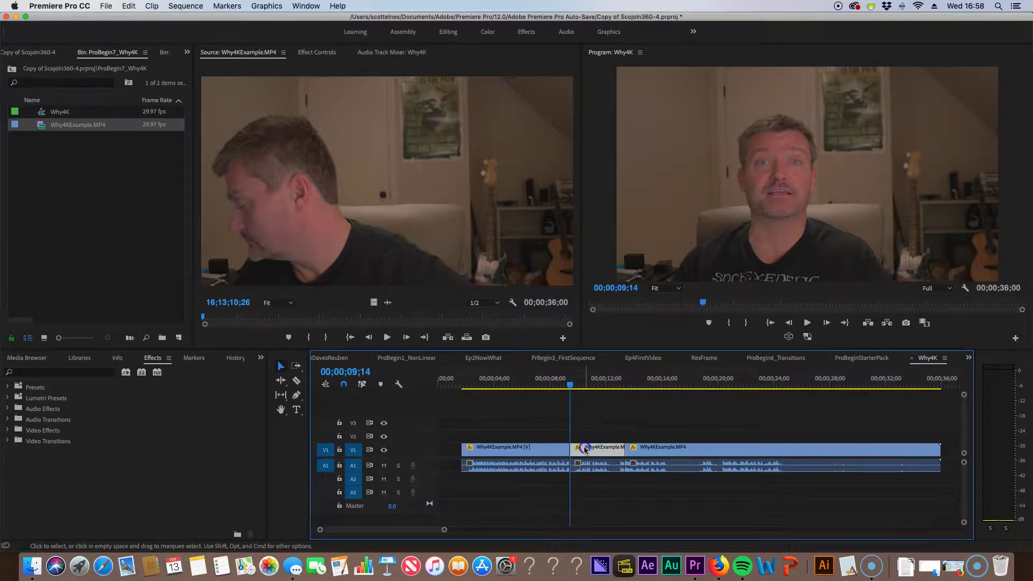
Show the clip's Effect Controls, then play from 00;00;19;20 across the gap.
click(317, 52)
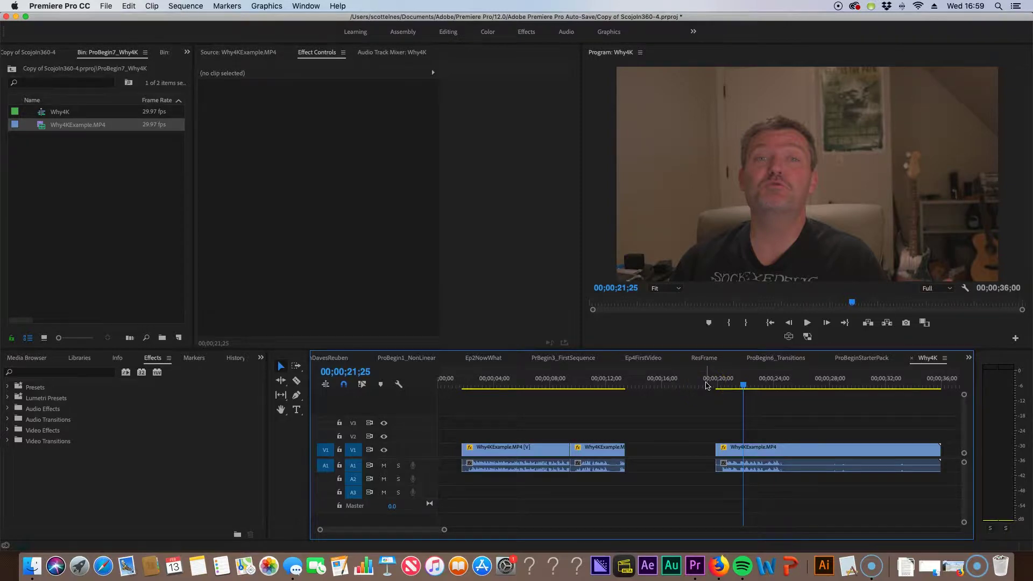
drag(710, 387, 714, 387)
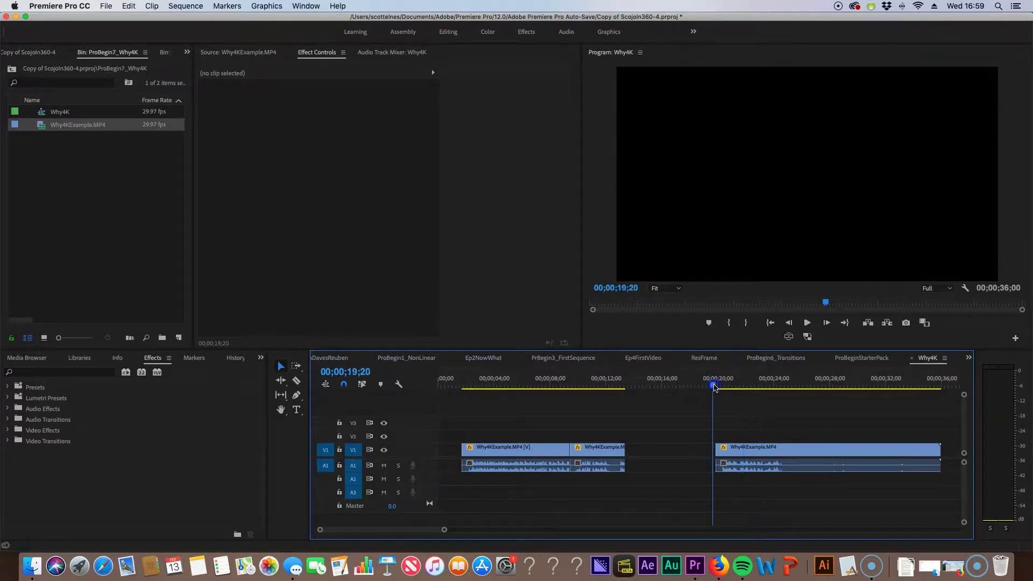
key(space)
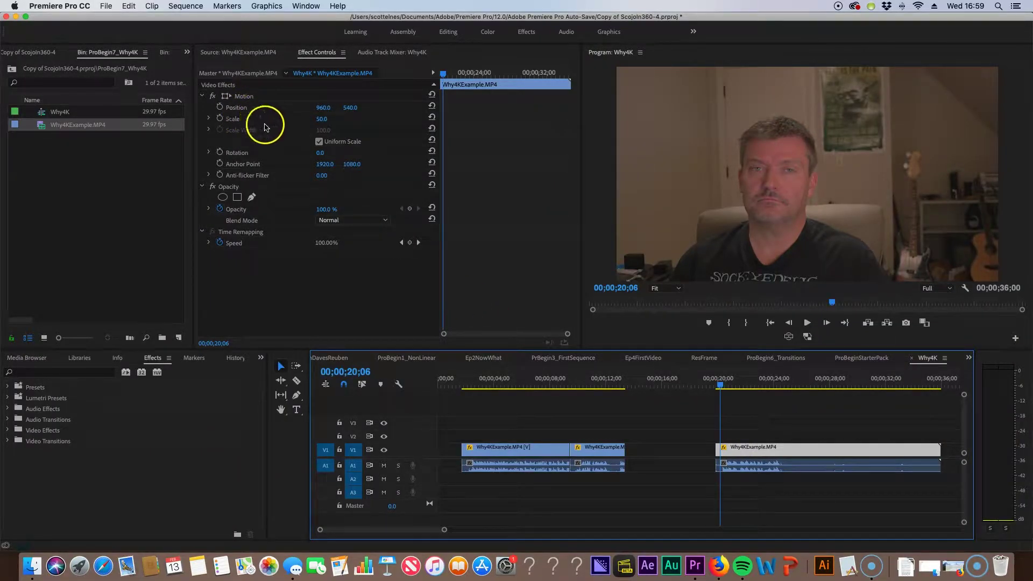
Set Scale to 63 and keyframe Position X sliding from 830 to 1067.
click(320, 120)
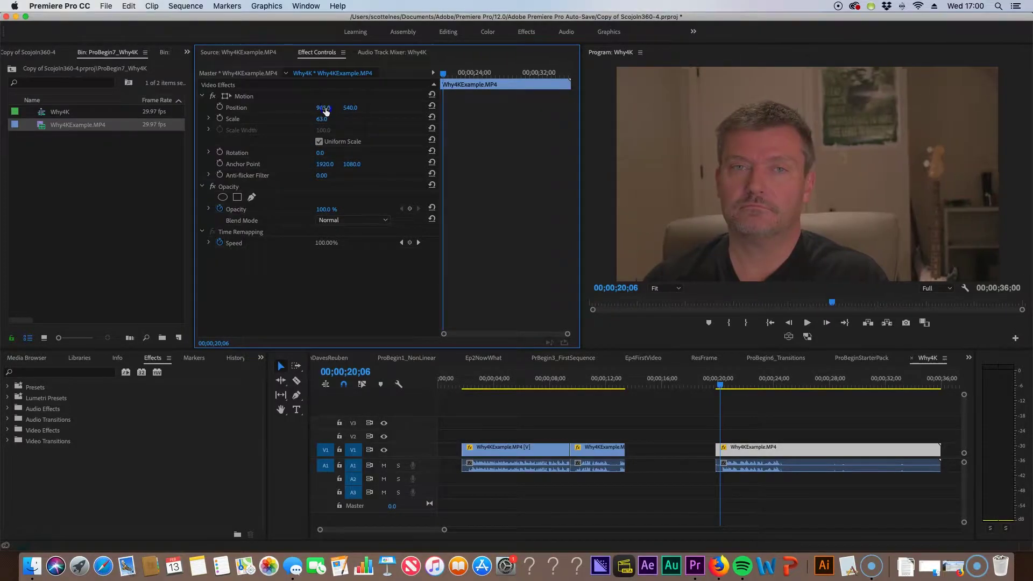
drag(326, 111, 326, 111)
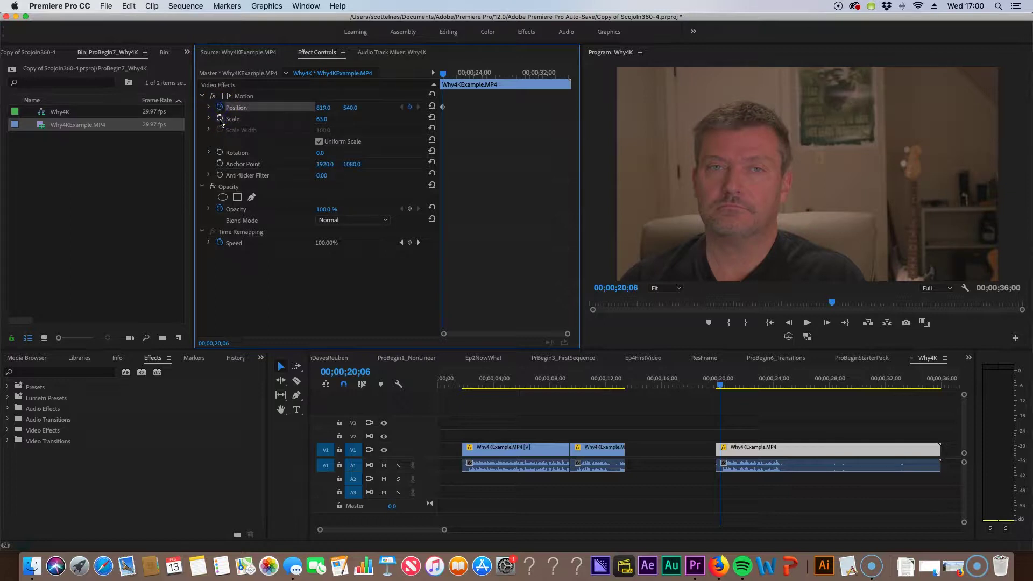
click(720, 395)
key(Left)
key(Left)
key(Left)
key(Left)
key(Left)
key(Left)
key(Left)
key(Left)
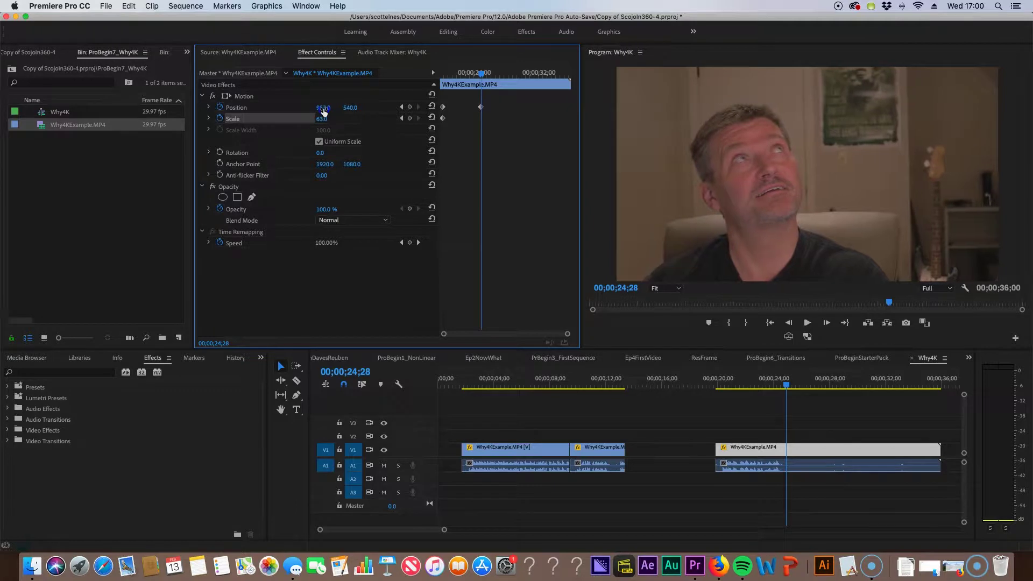
drag(323, 112, 324, 112)
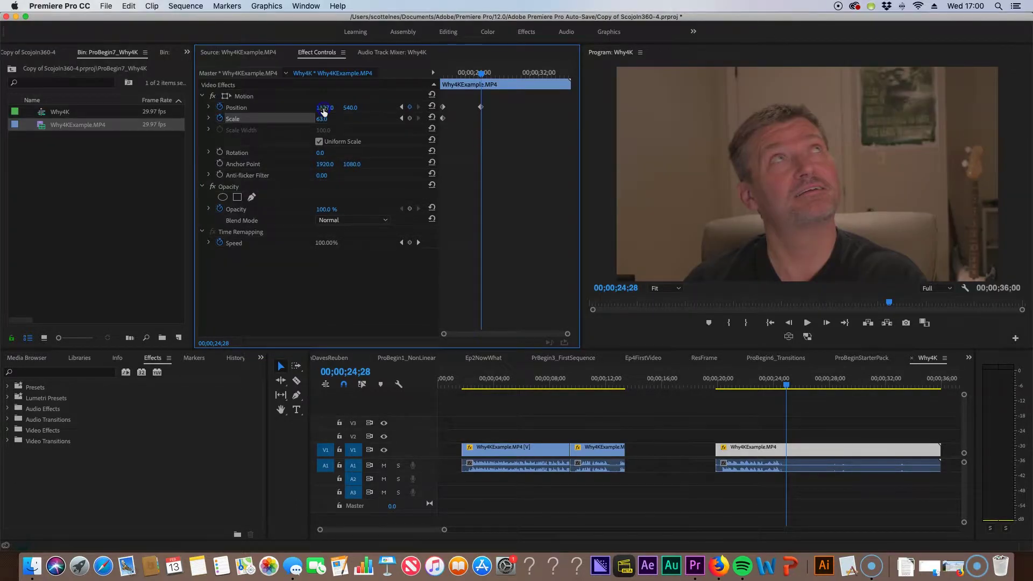